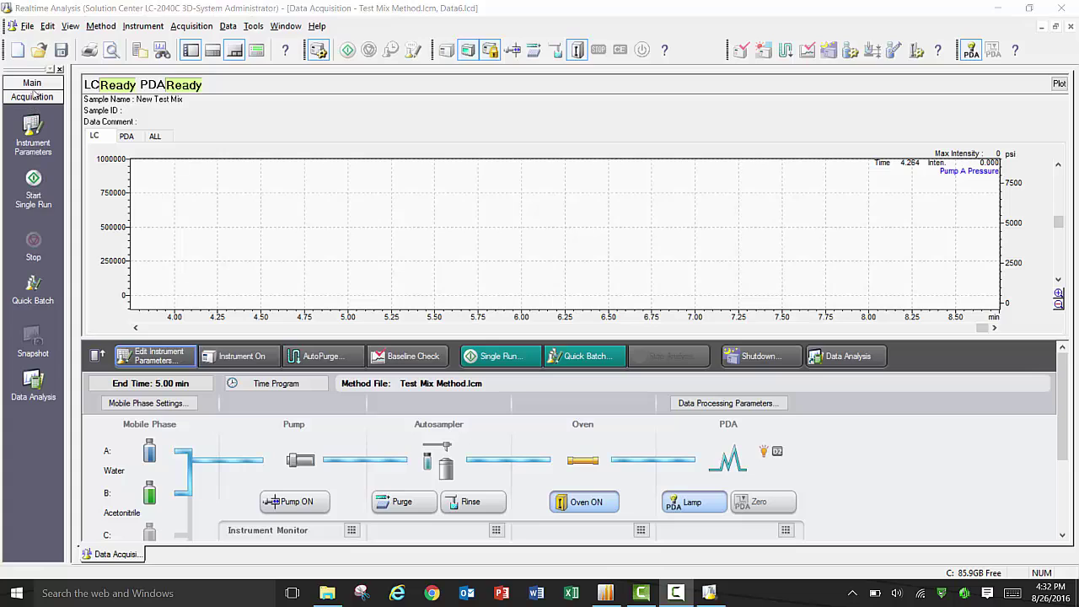
Open the Test Mix Method's instrument parameters in the Method Editor via Main > Acquisition.
click(31, 83)
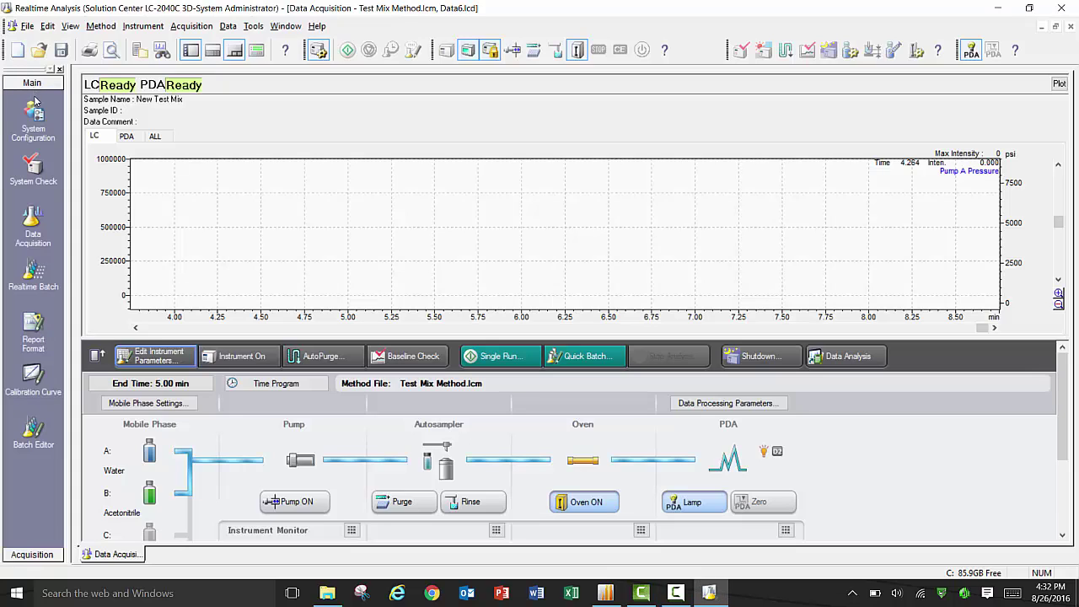
click(37, 228)
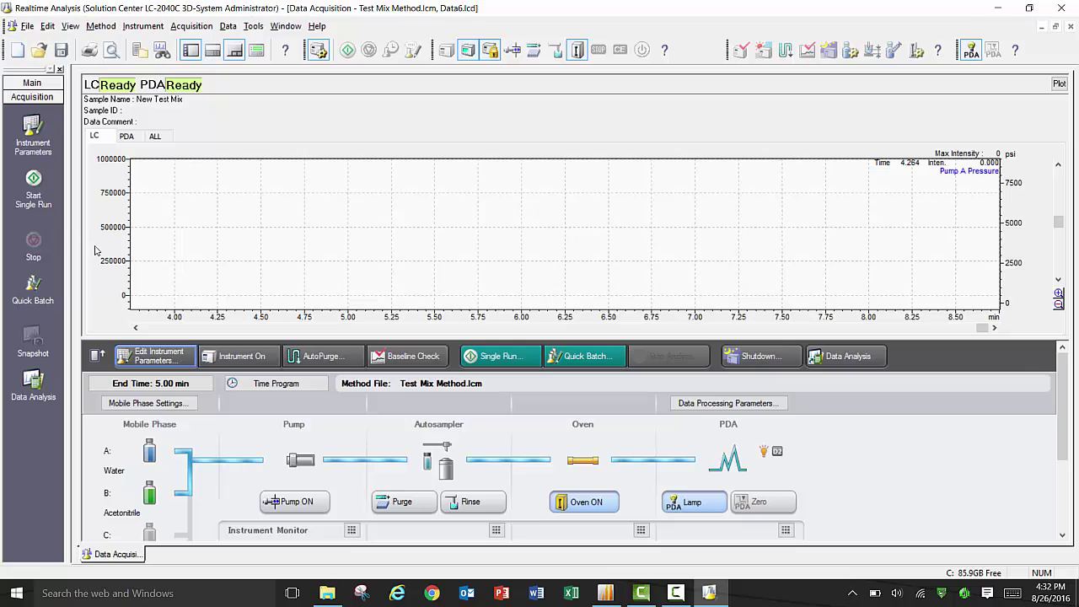
click(161, 358)
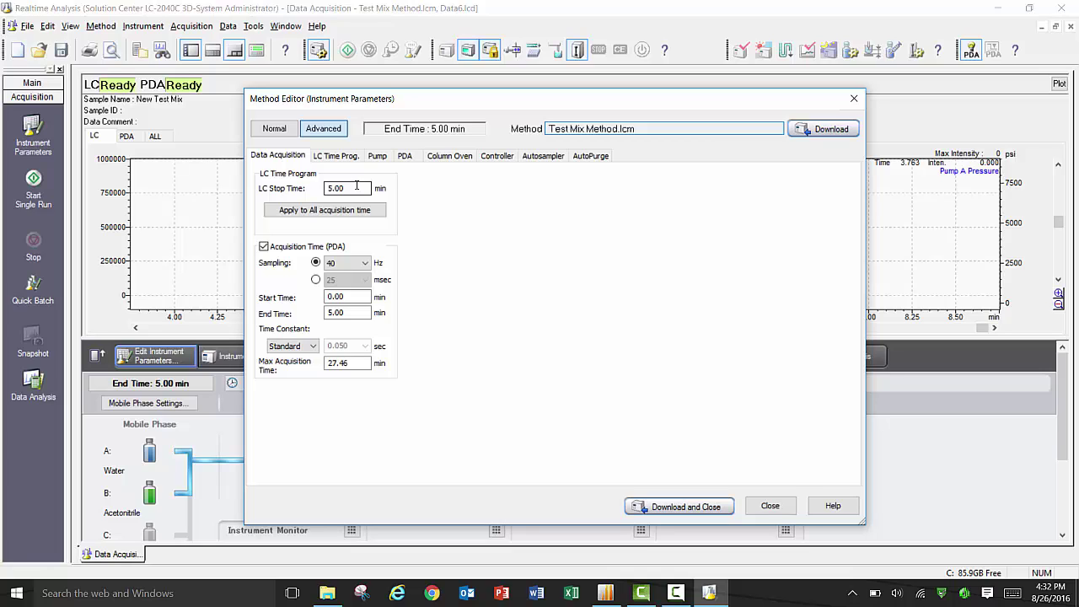
Review the LC time program (Solvent B 60%, 90%, 50%, stop 5.00 min), keeping row 1 as Solvent B Conc. on Pumps.
click(345, 160)
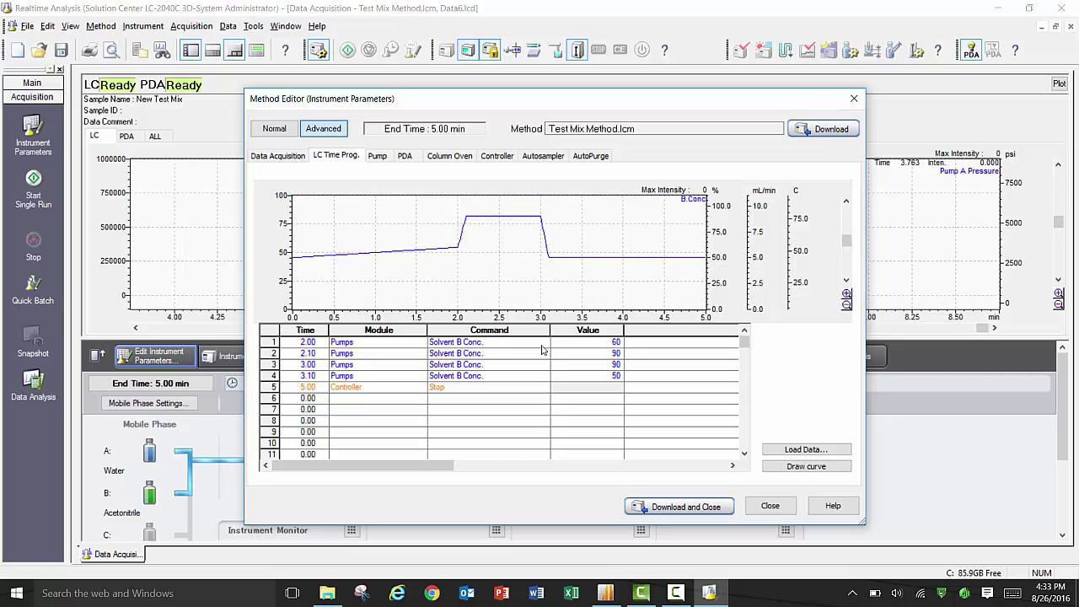
click(523, 343)
click(544, 343)
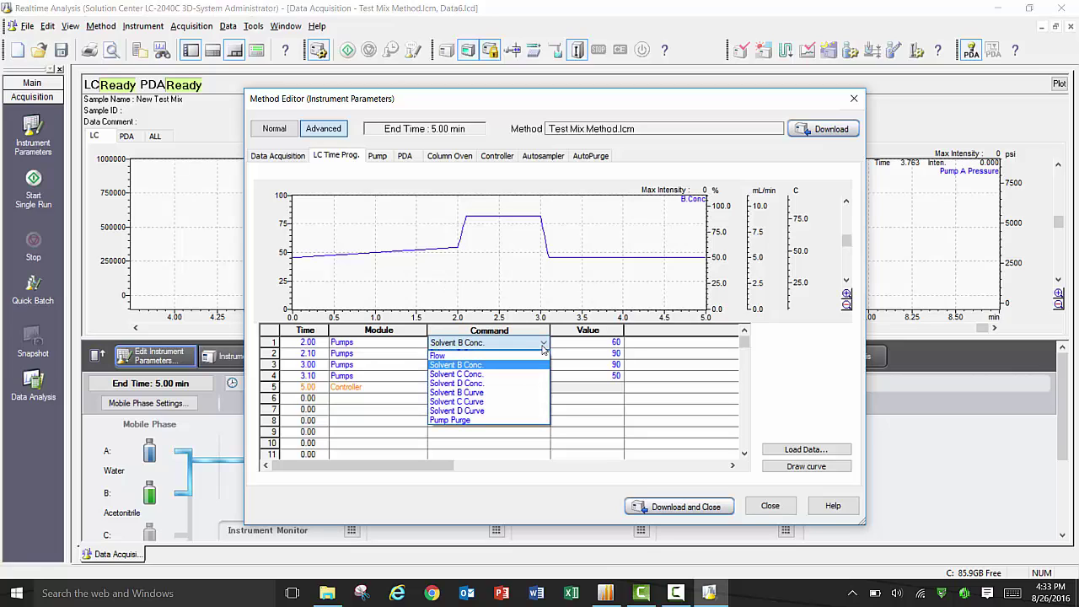
click(543, 346)
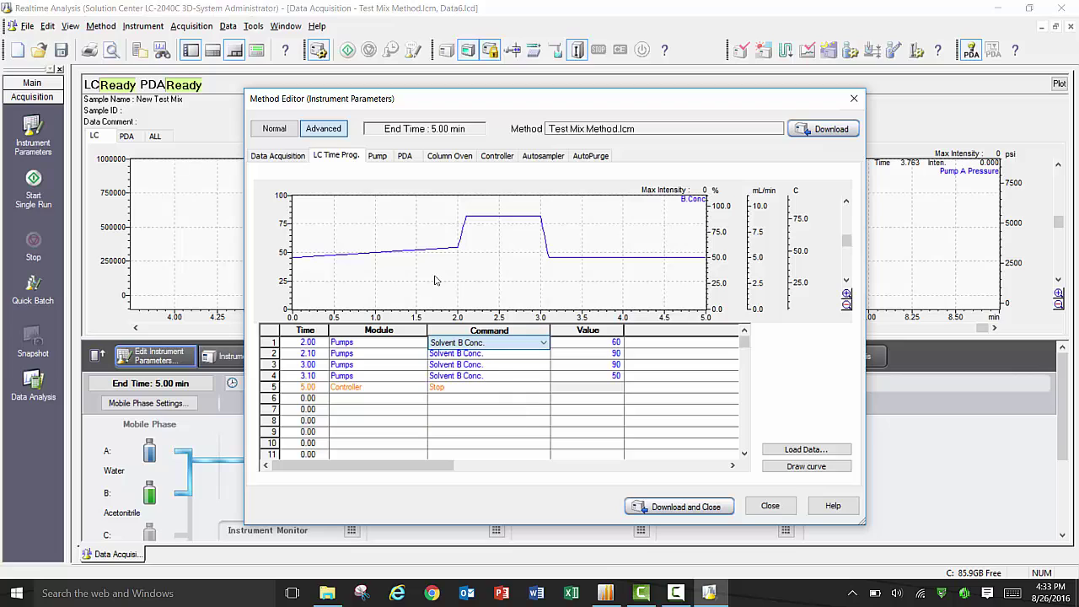
click(419, 343)
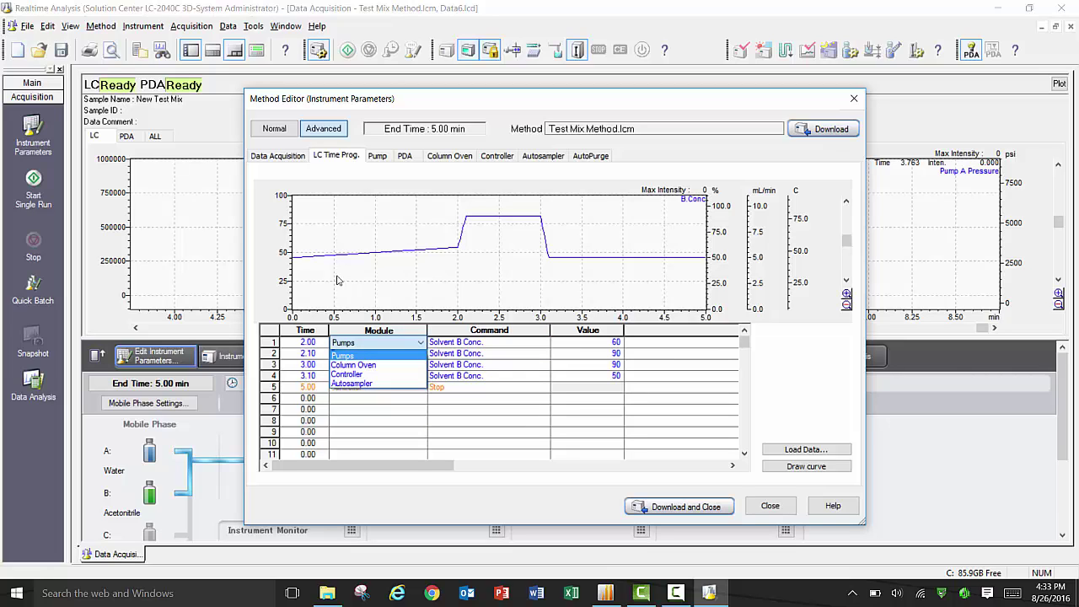
click(338, 280)
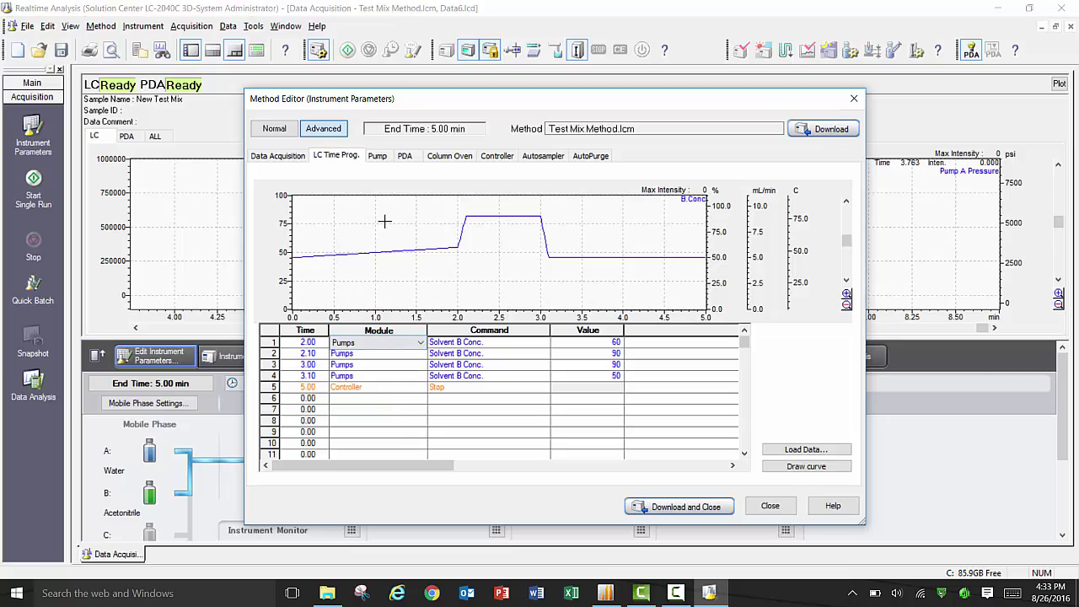
Check the pump's Low pressure gradient mode, maximum pressure and flow rate, then the PDA detector settings.
click(377, 157)
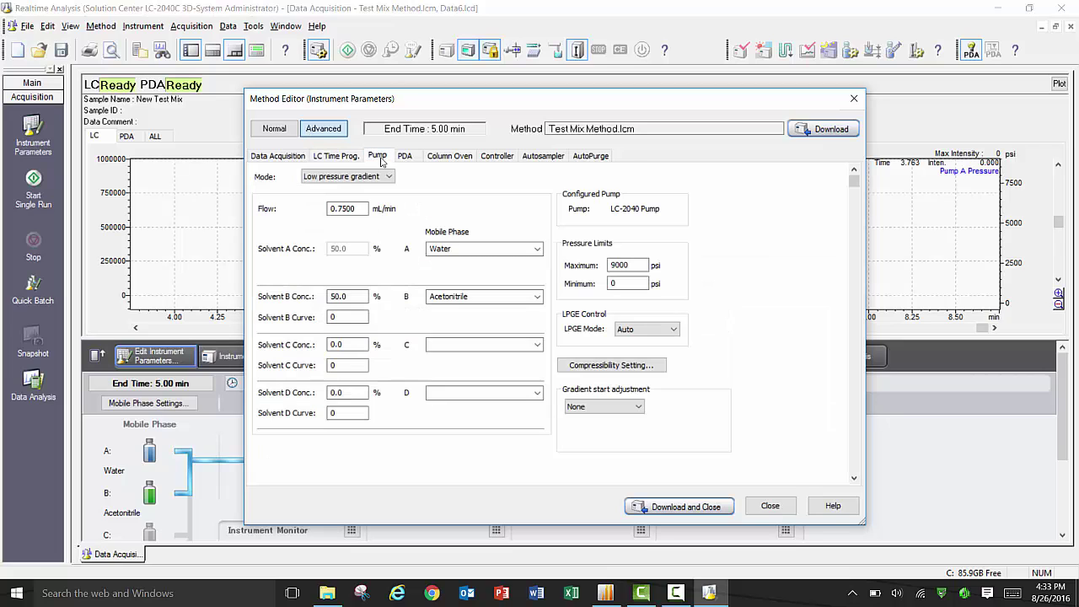
click(388, 177)
click(389, 179)
click(639, 265)
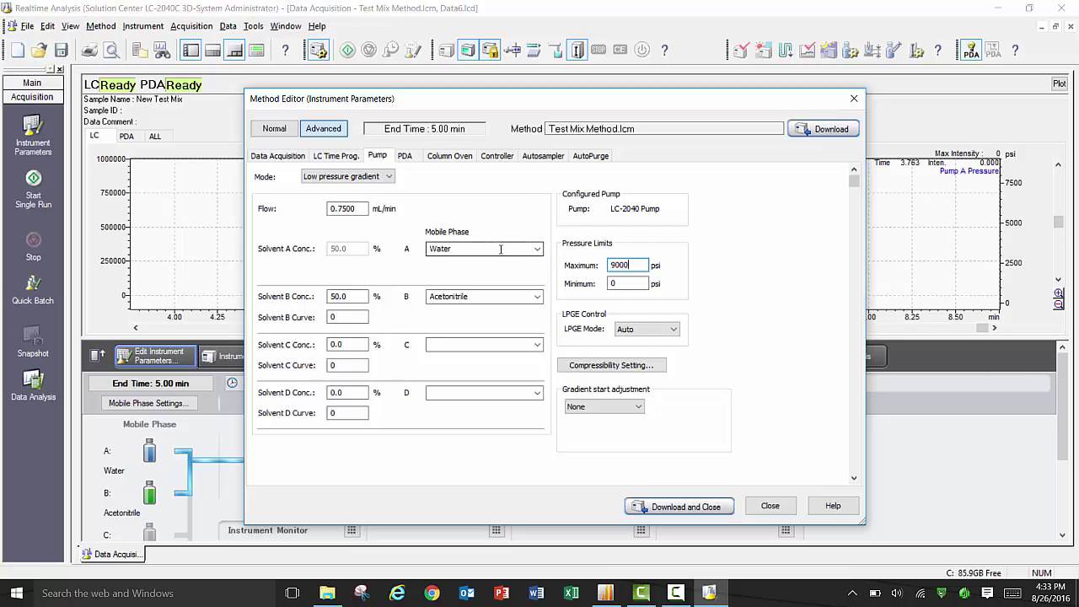
click(359, 207)
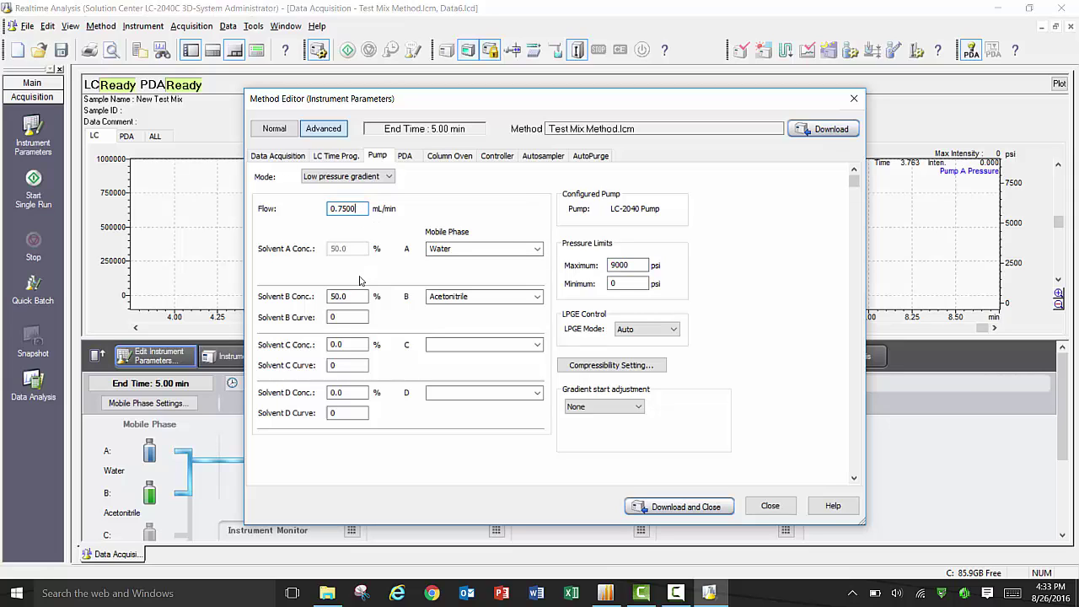
click(408, 159)
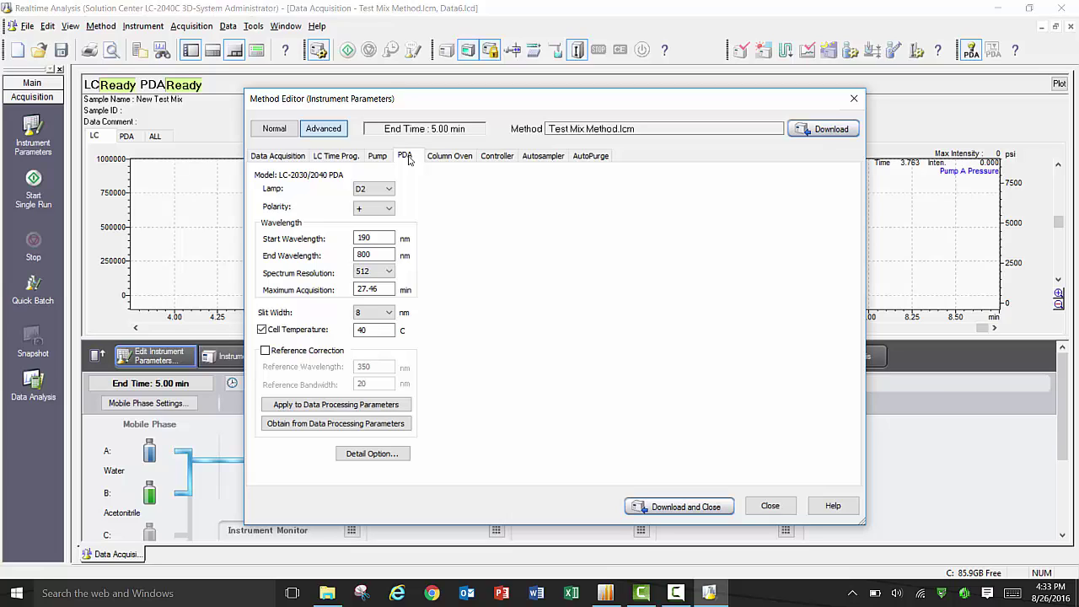
Review the column oven, controller, autosampler and auto-purge settings, ending on data acquisition.
click(453, 162)
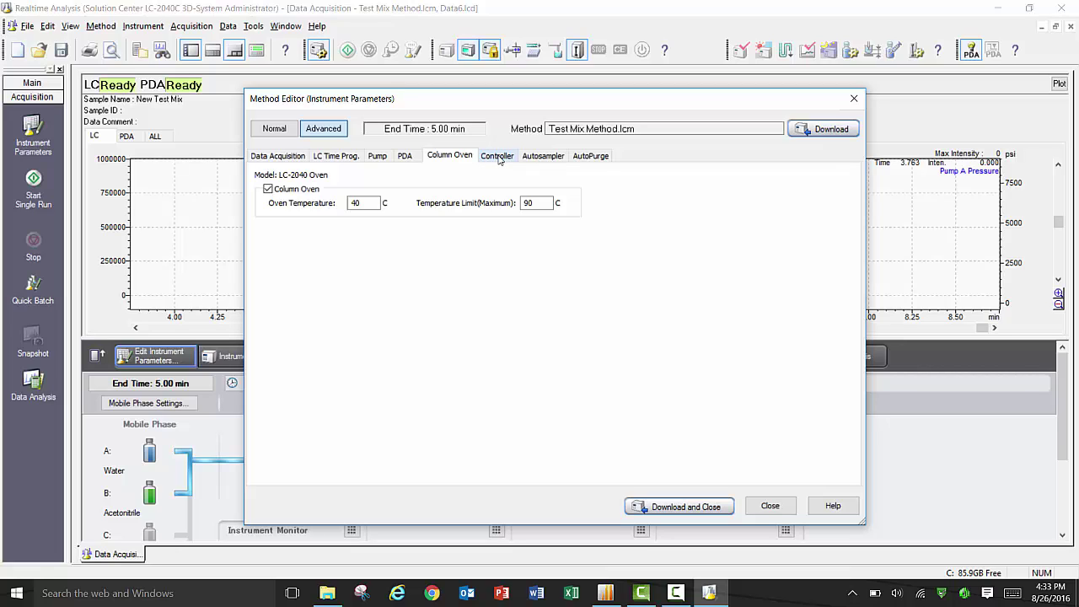
click(500, 158)
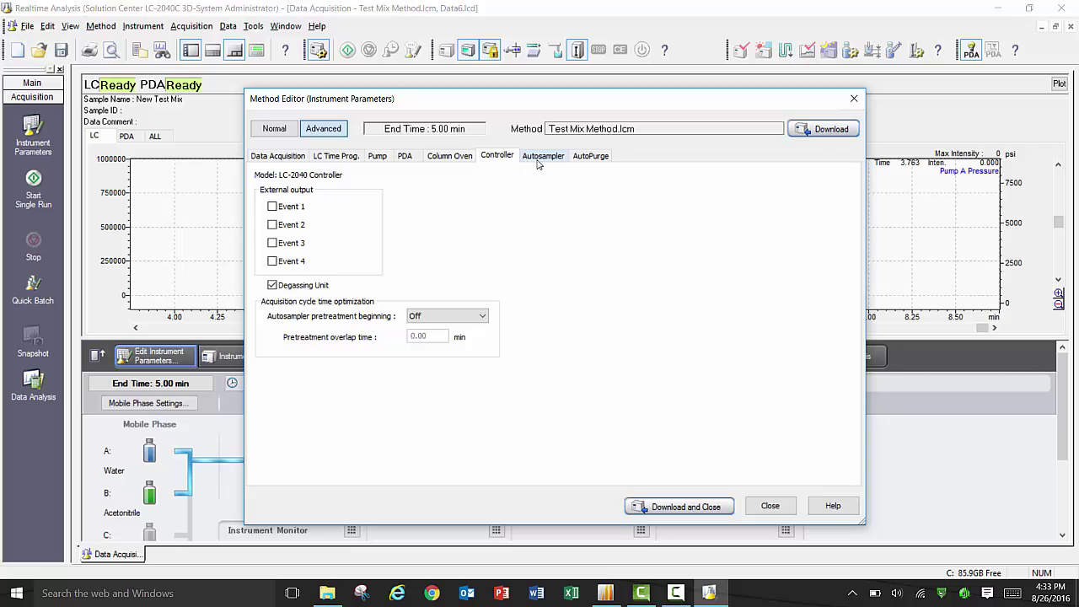
click(544, 157)
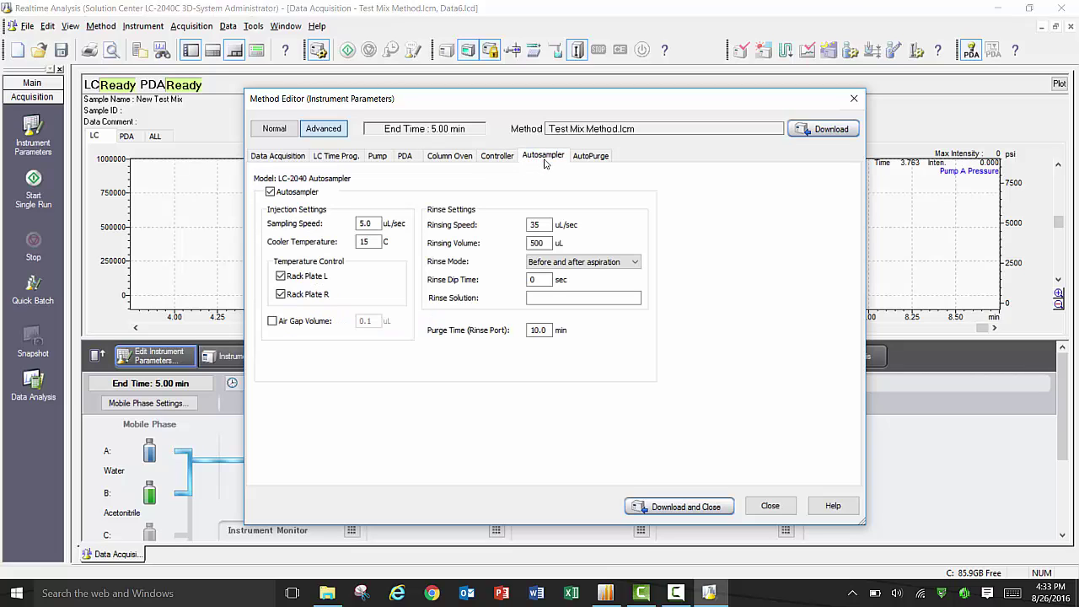
click(592, 157)
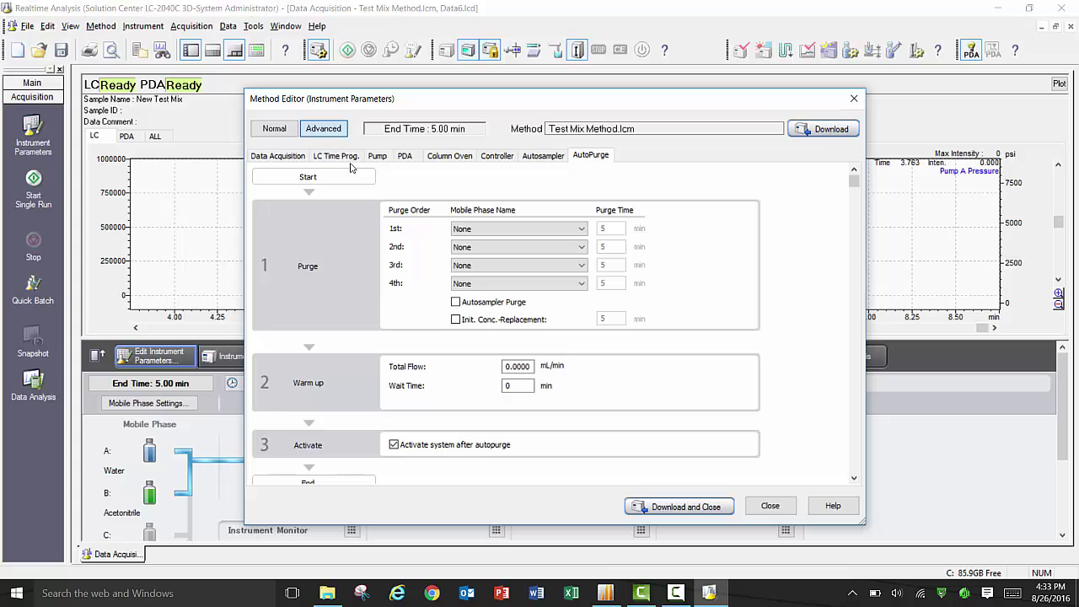
click(290, 158)
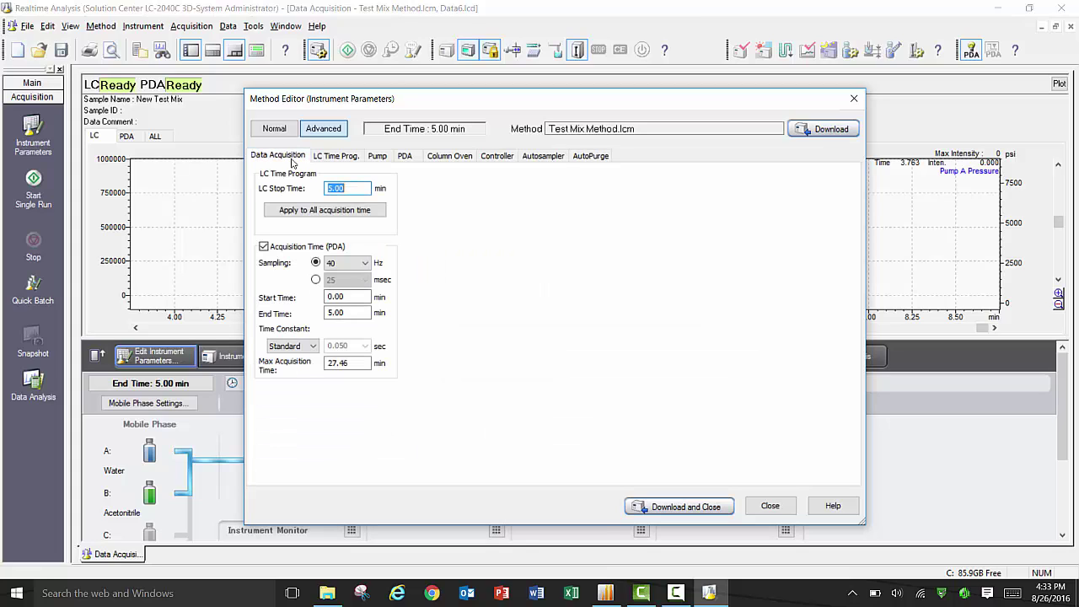
Download the parameters to the instrument and overwrite Test Mix Method.lcm with them.
click(696, 506)
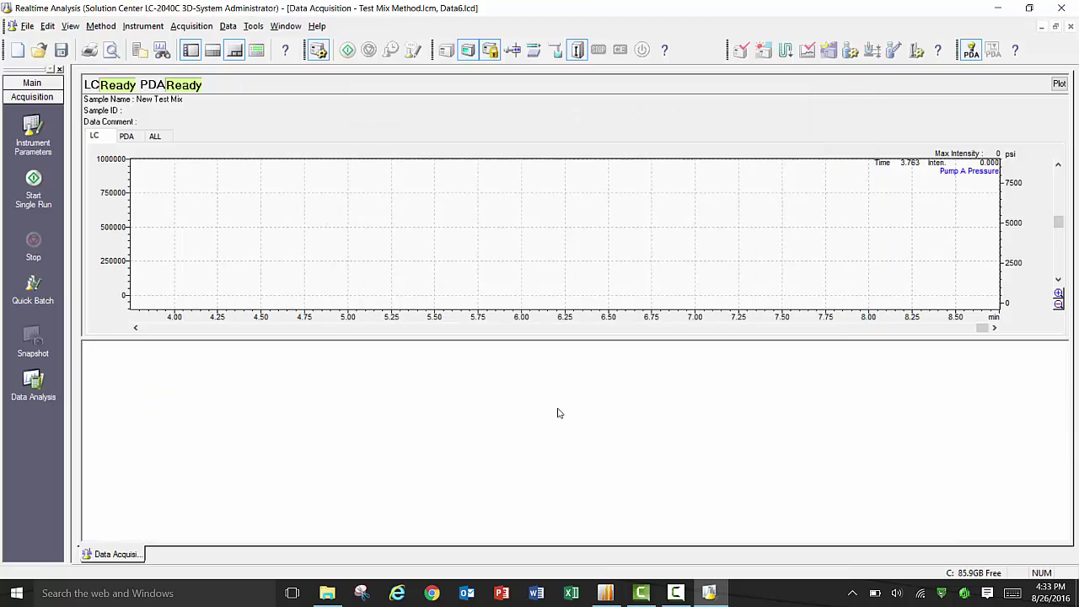
click(27, 26)
click(51, 102)
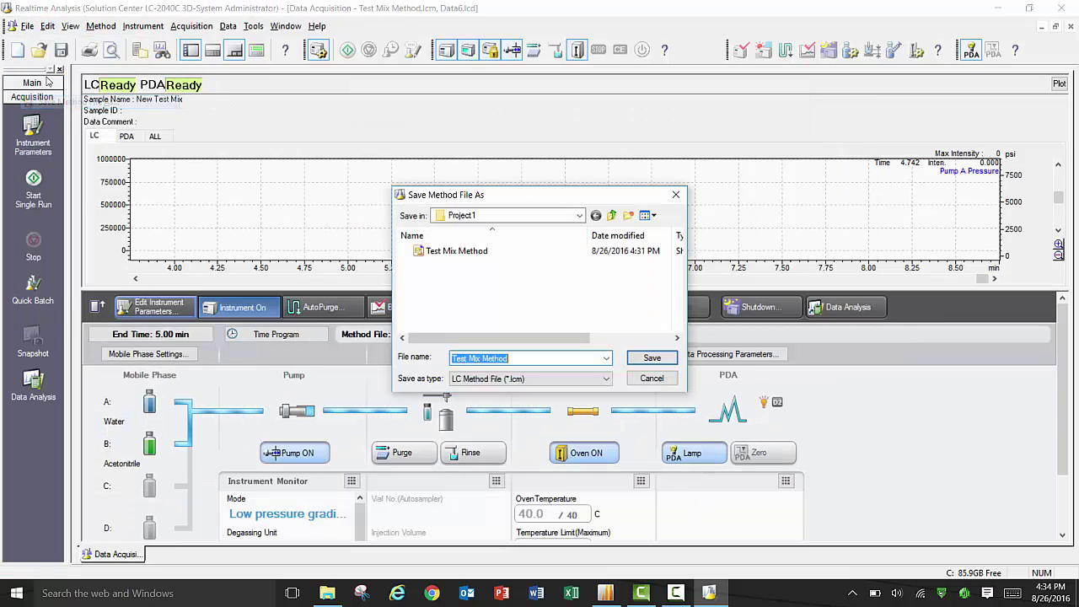
click(459, 251)
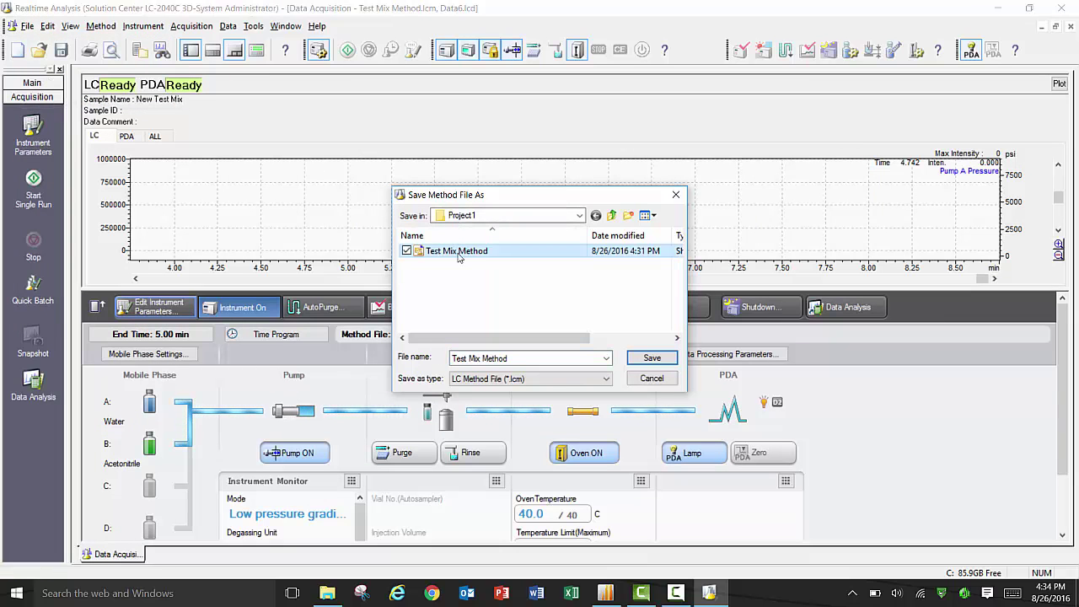
click(647, 359)
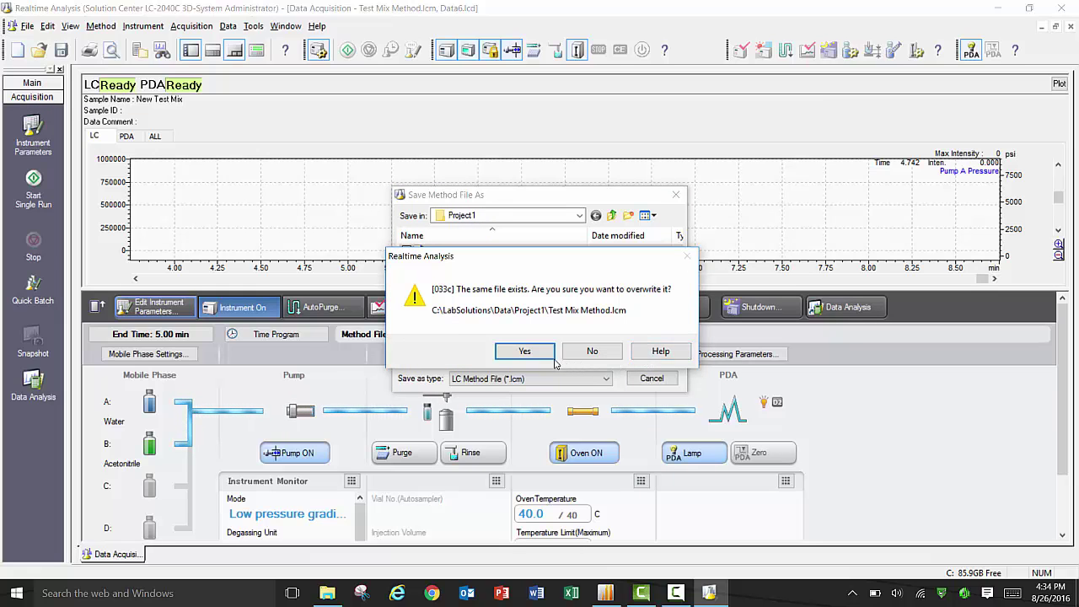
click(516, 351)
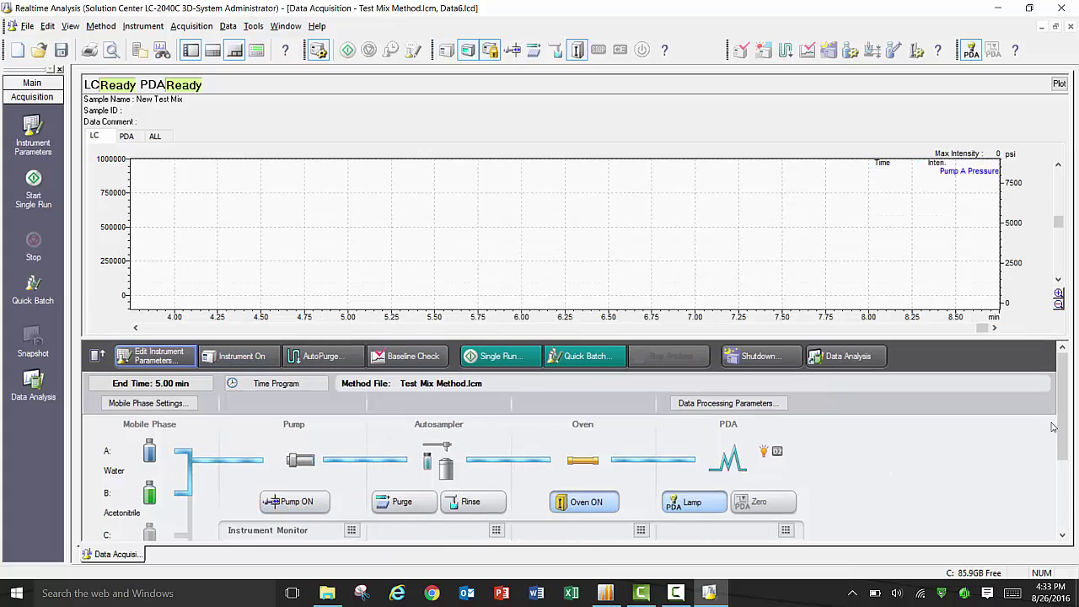
Resize the panes so the acquisition run controls sit beneath an enlarged chart.
drag(1062, 430, 1064, 468)
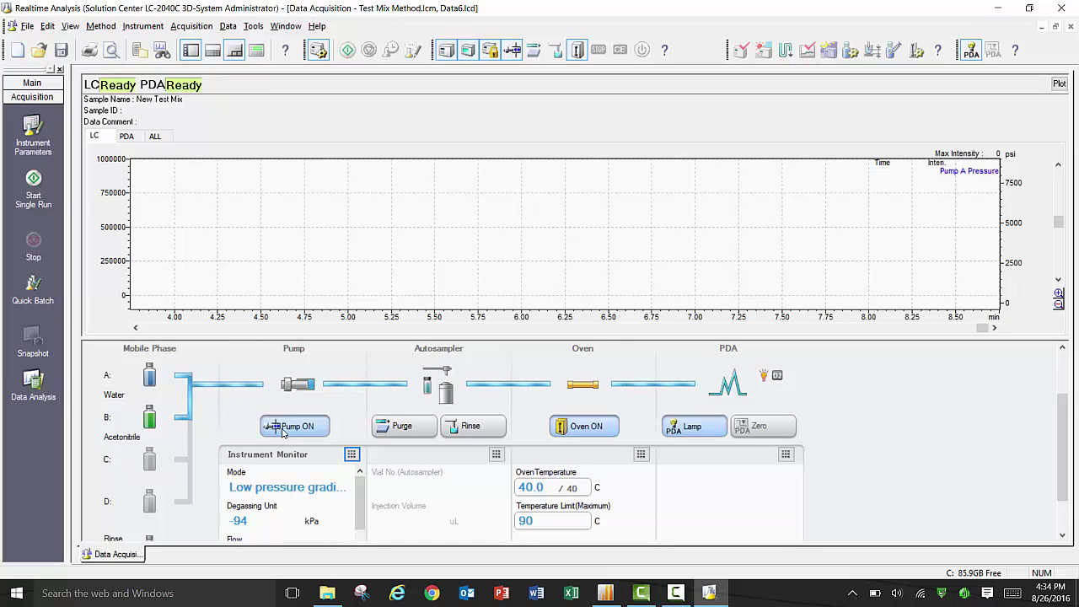
drag(384, 338, 392, 187)
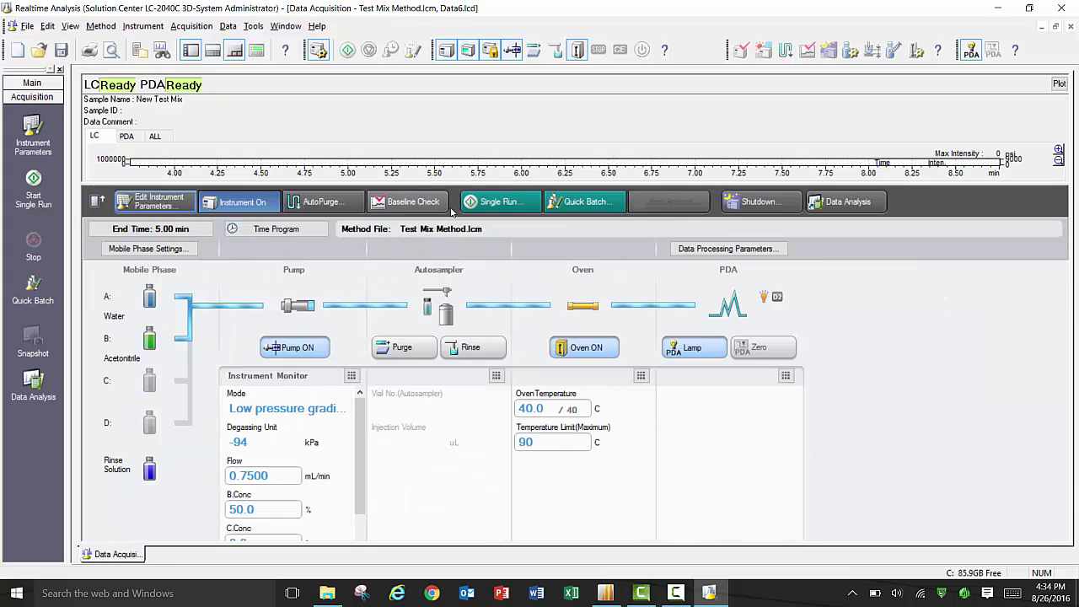
drag(363, 442, 353, 529)
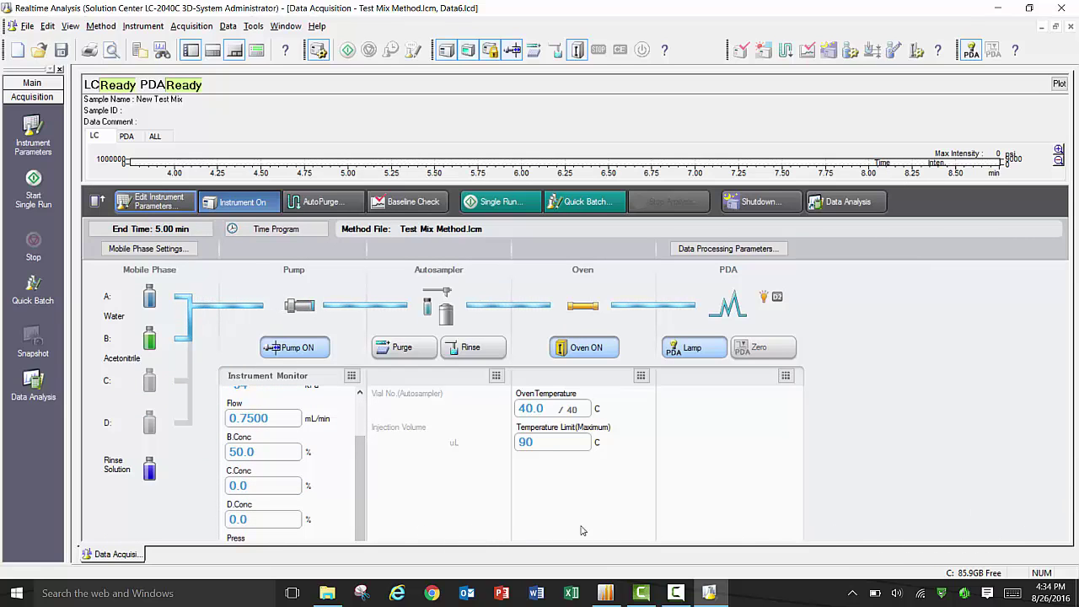
drag(358, 504, 353, 442)
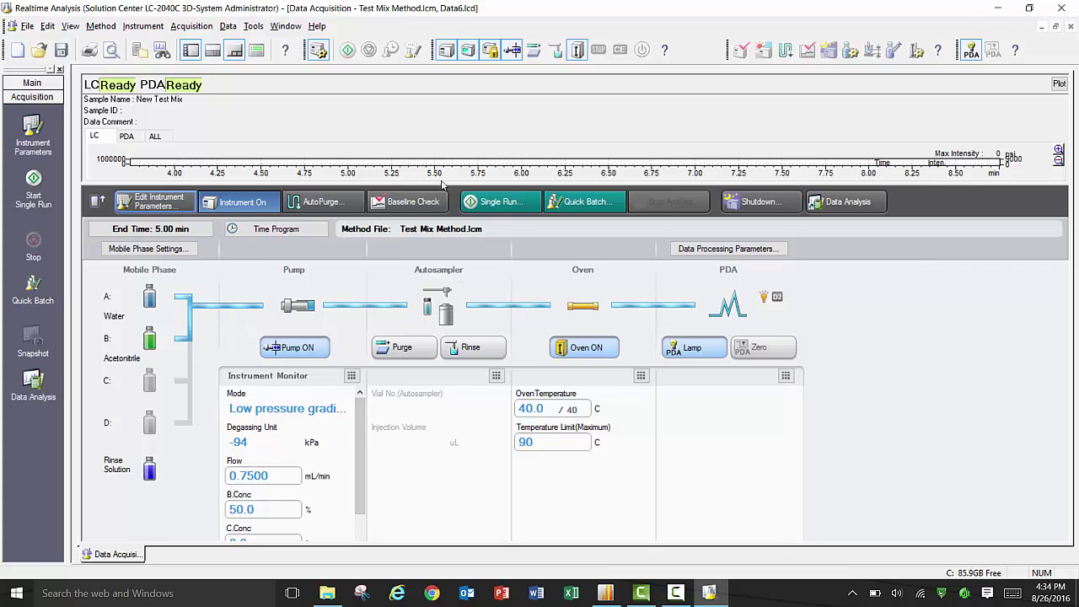
drag(447, 186, 447, 290)
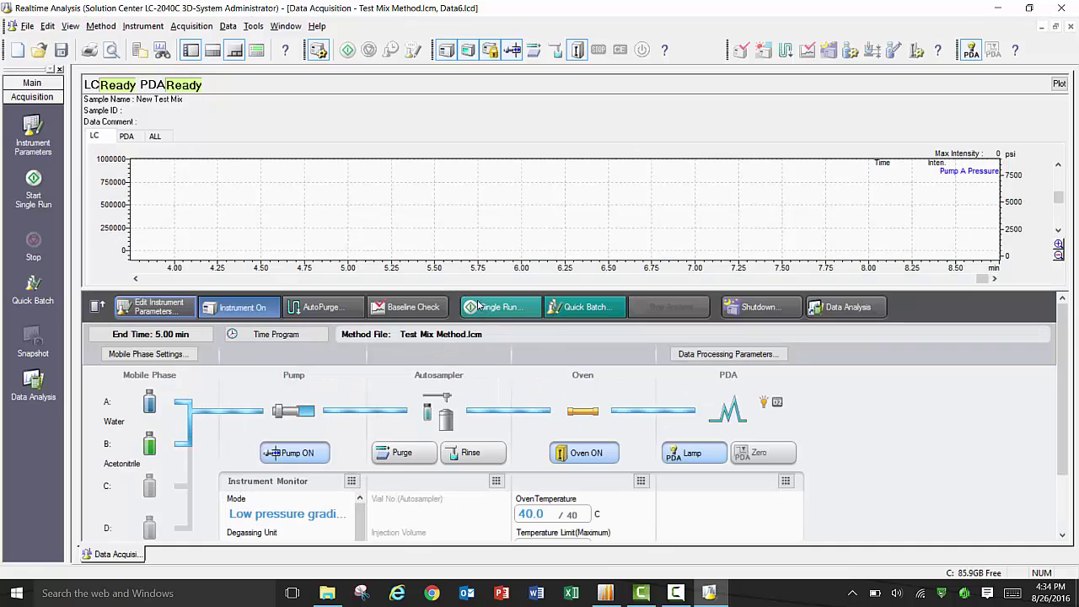
Review the Single Run settings: sample New Test Mix, vial 1, tray 1, 1 uL injection.
click(517, 312)
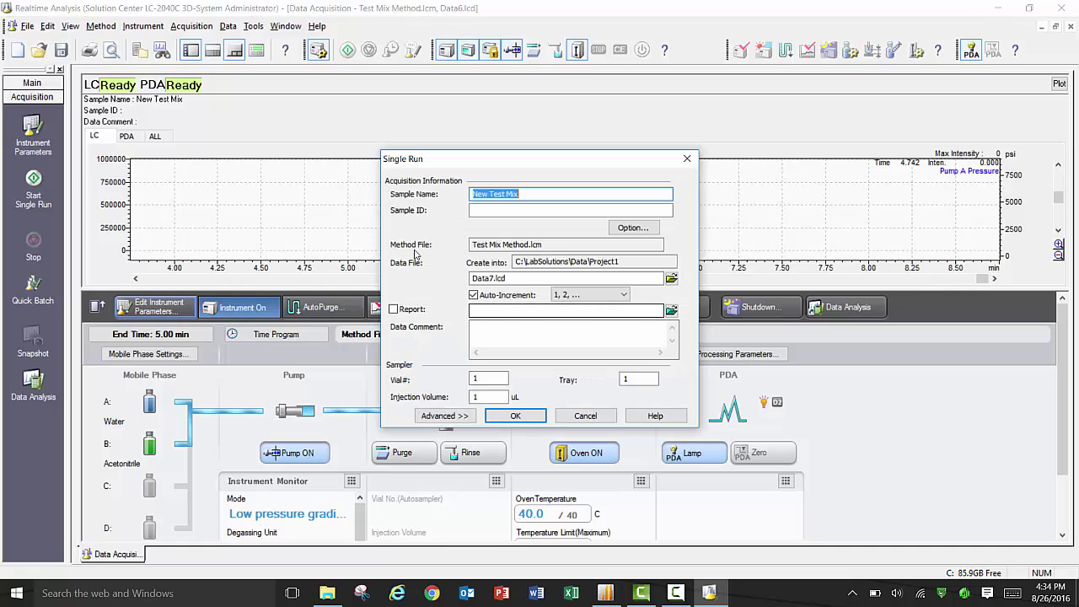
click(529, 196)
click(529, 211)
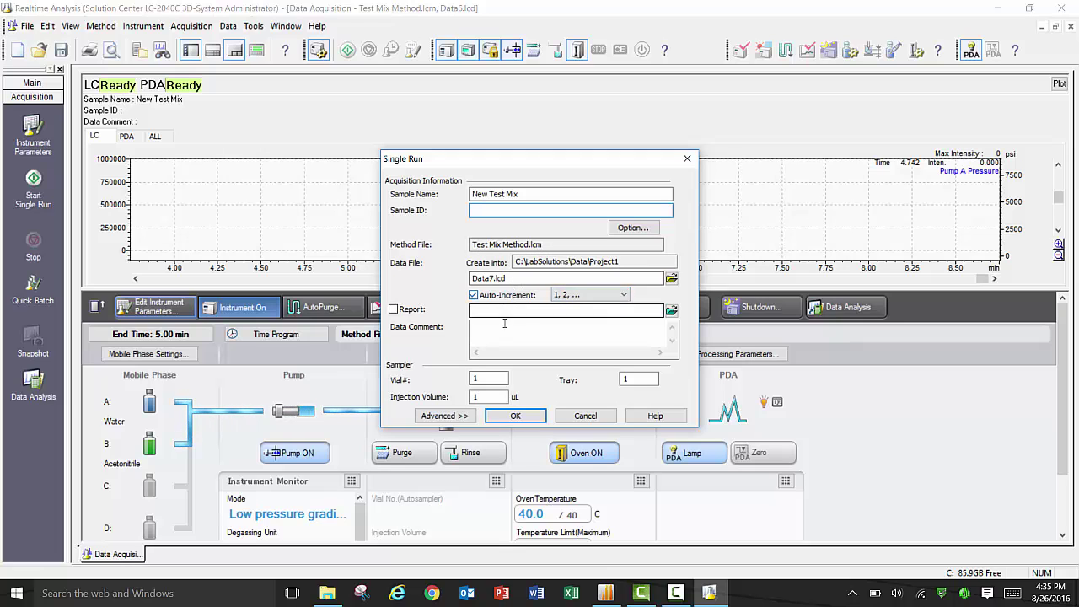
click(494, 377)
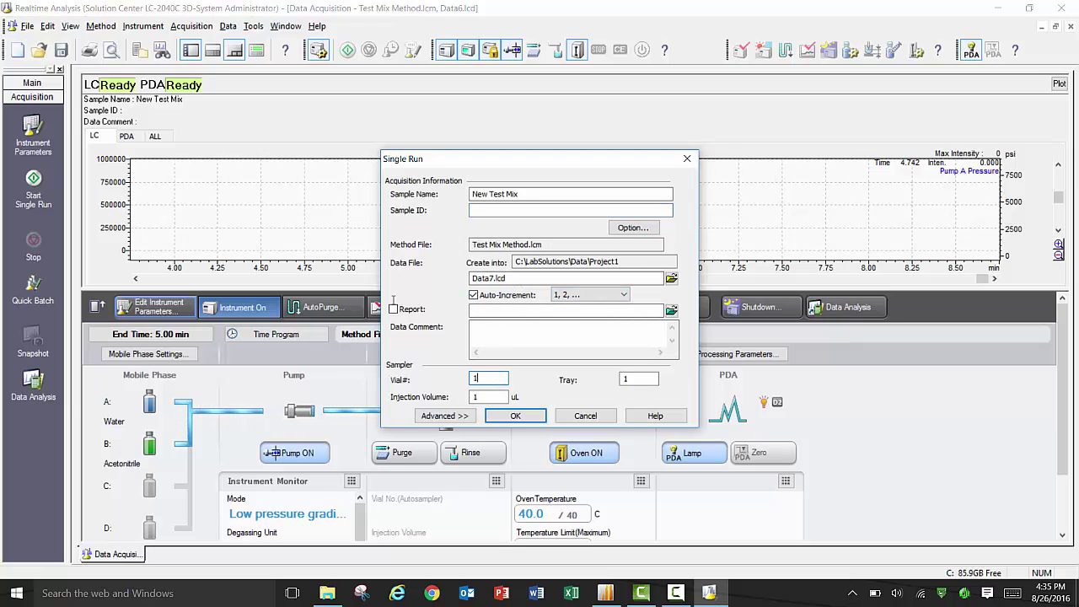
click(490, 398)
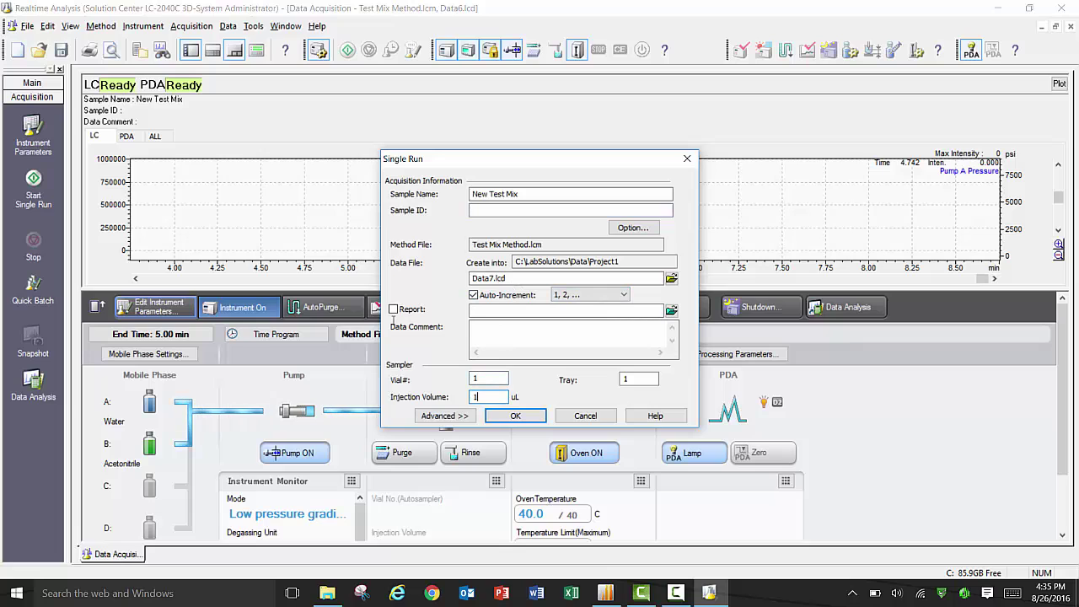
click(639, 381)
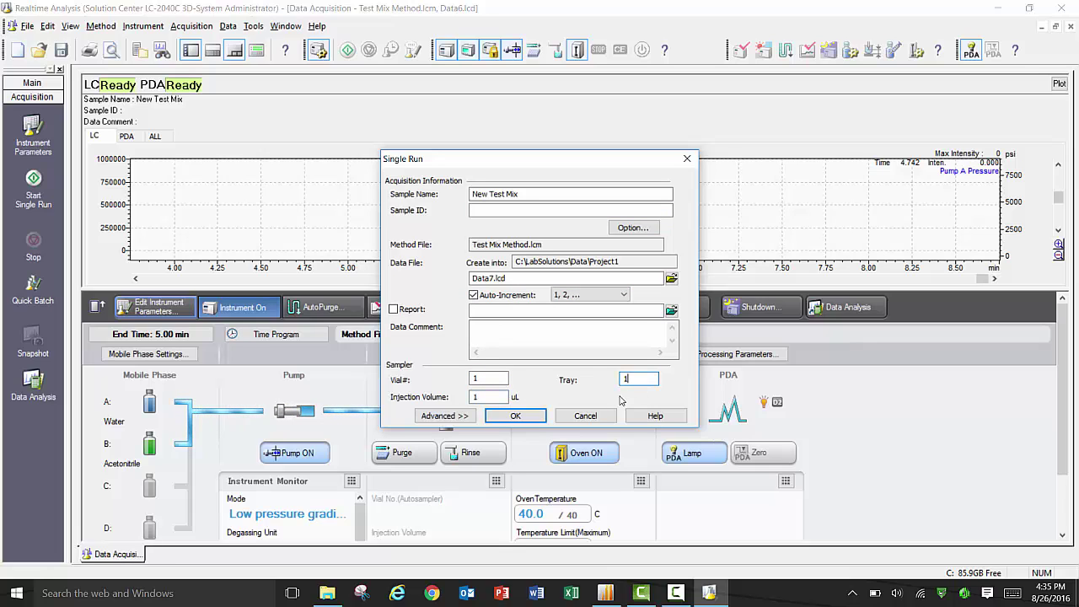
Start the 5-minute single injection run into Data7.lcd and let it finish.
click(516, 415)
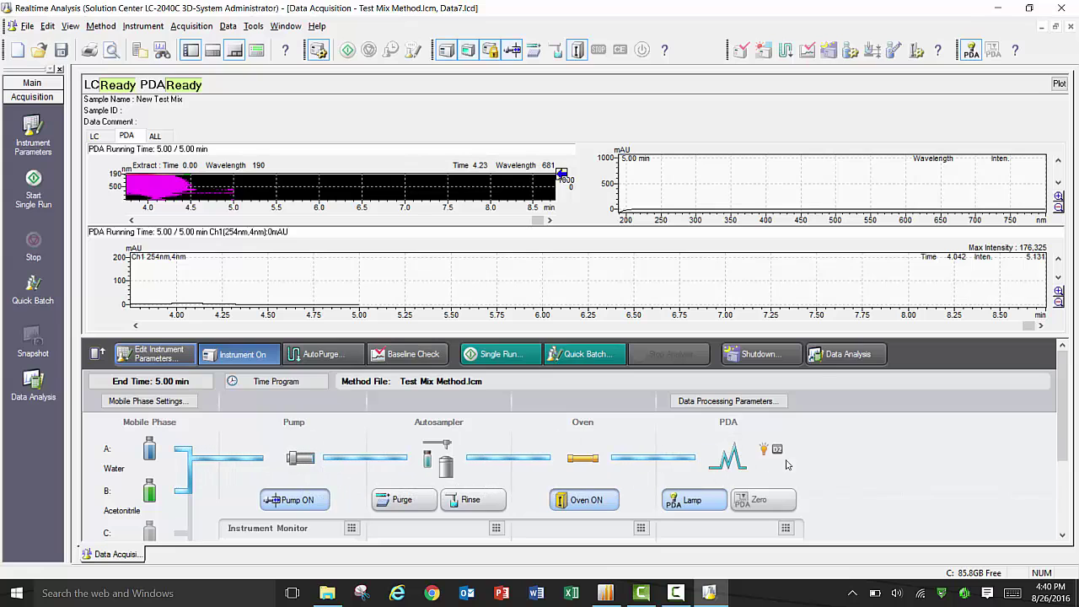
Add Quick Batch rows for vial 1 injecting 1, 2 and 4 uL.
click(608, 361)
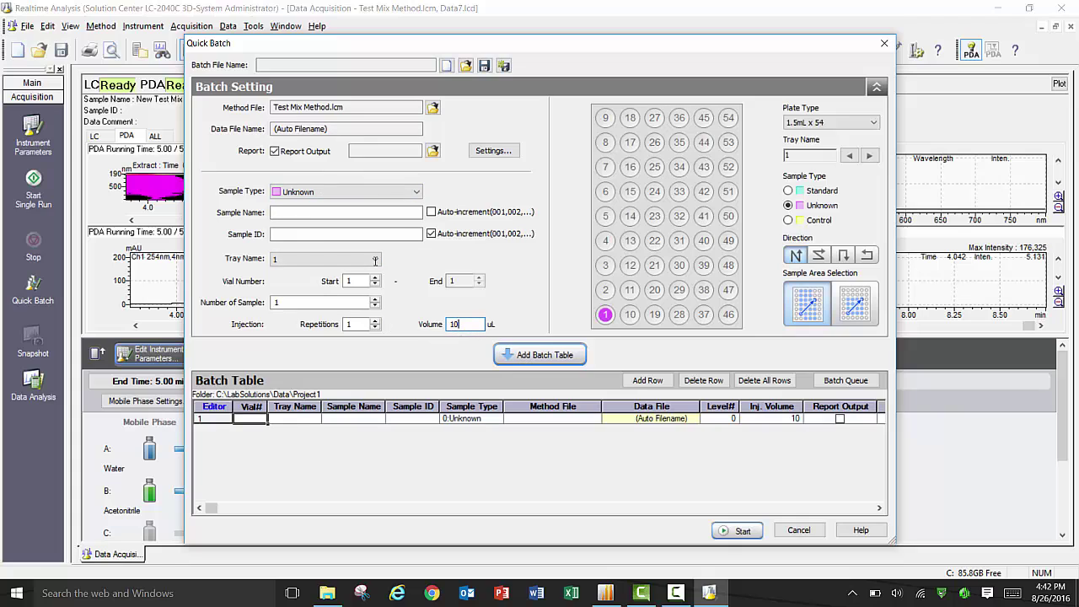
click(531, 355)
click(606, 315)
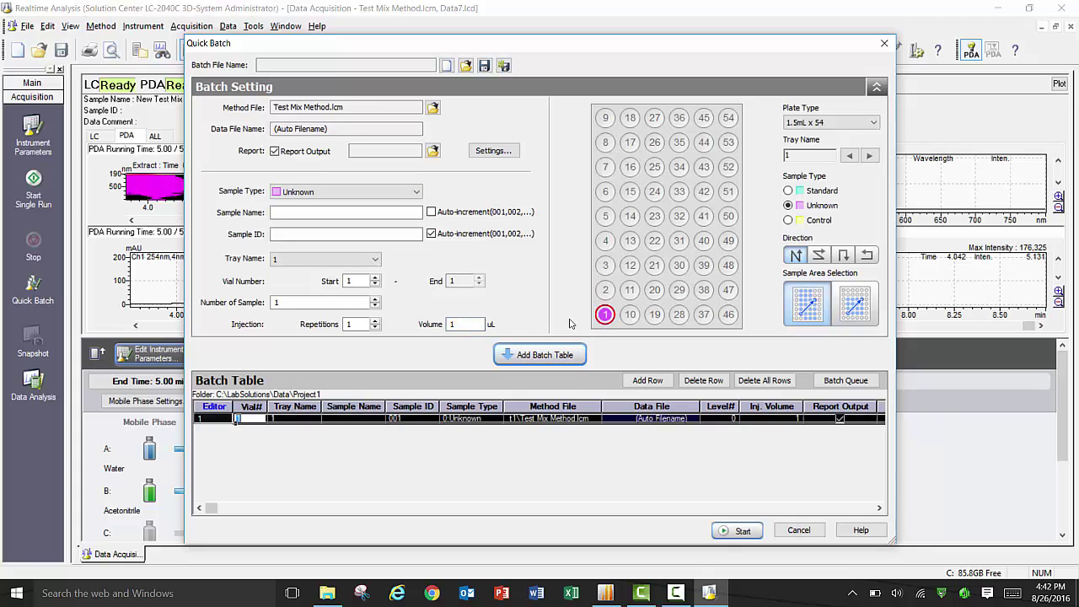
double_click(447, 325)
text(2)
click(518, 354)
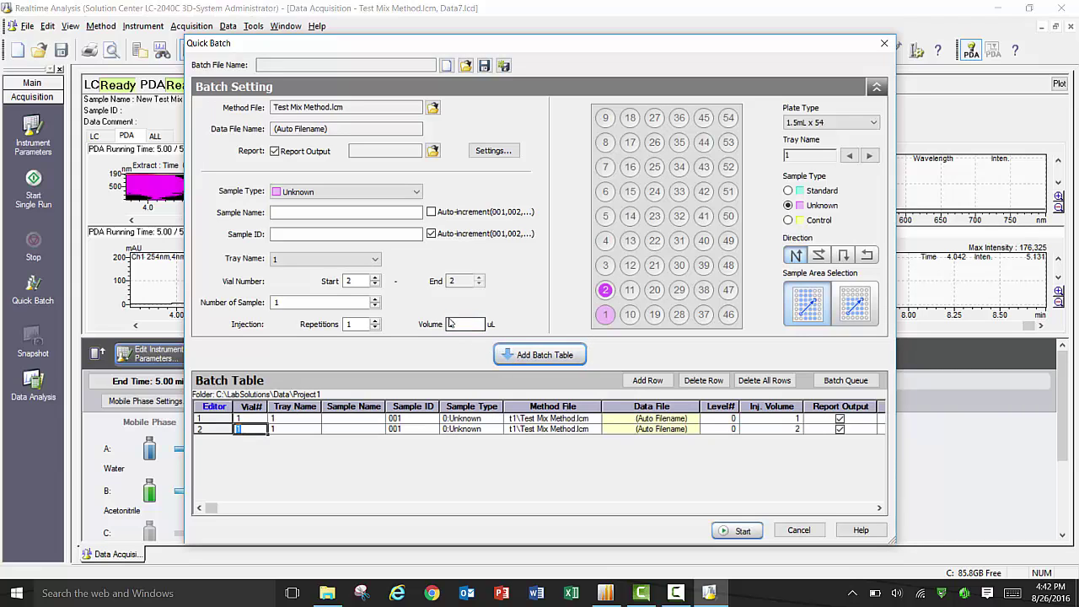
click(605, 315)
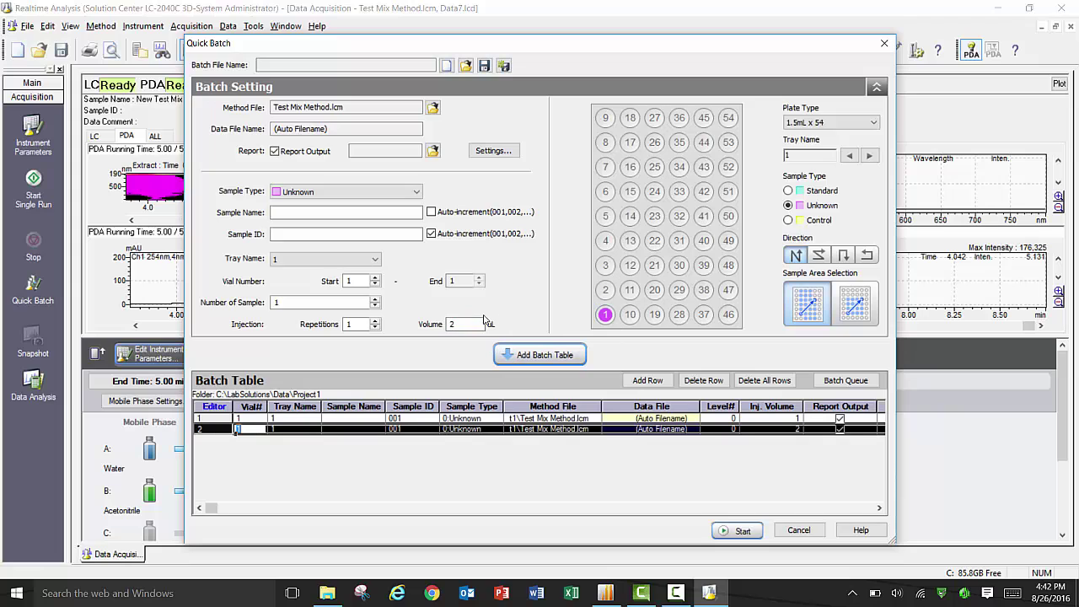
double_click(447, 325)
text(4)
click(521, 351)
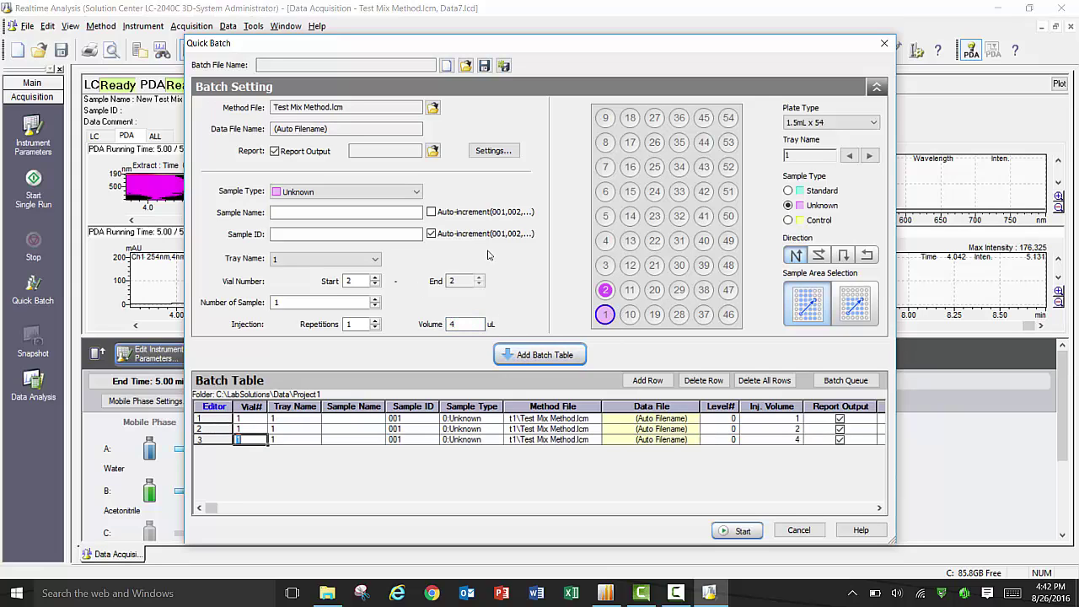
Add vial-1 rows injecting 6, 8 and 10 uL, then start the batch.
double_click(455, 325)
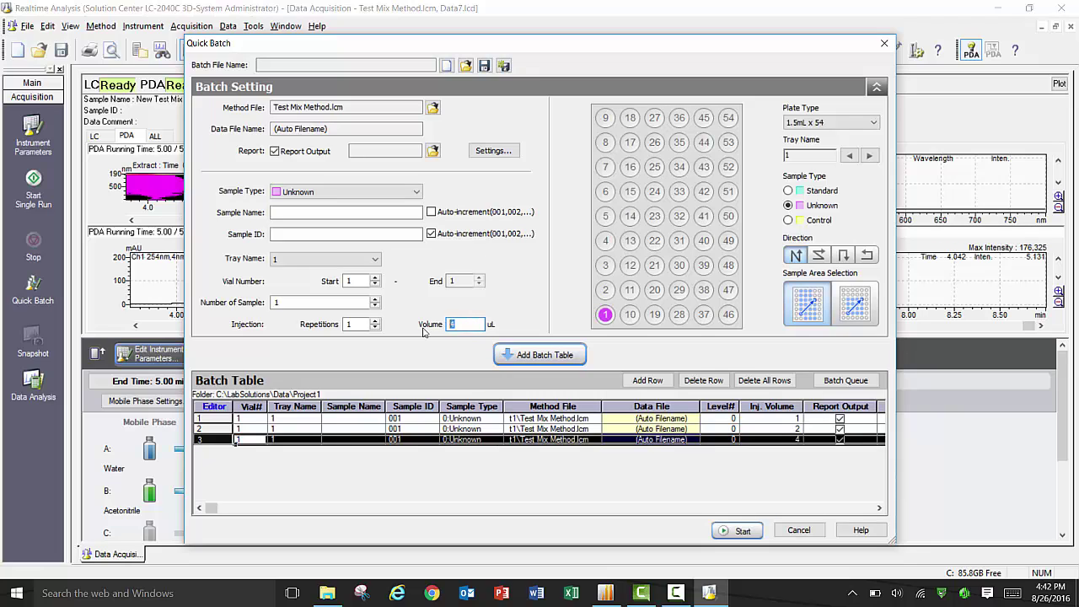
click(526, 358)
click(605, 314)
double_click(463, 325)
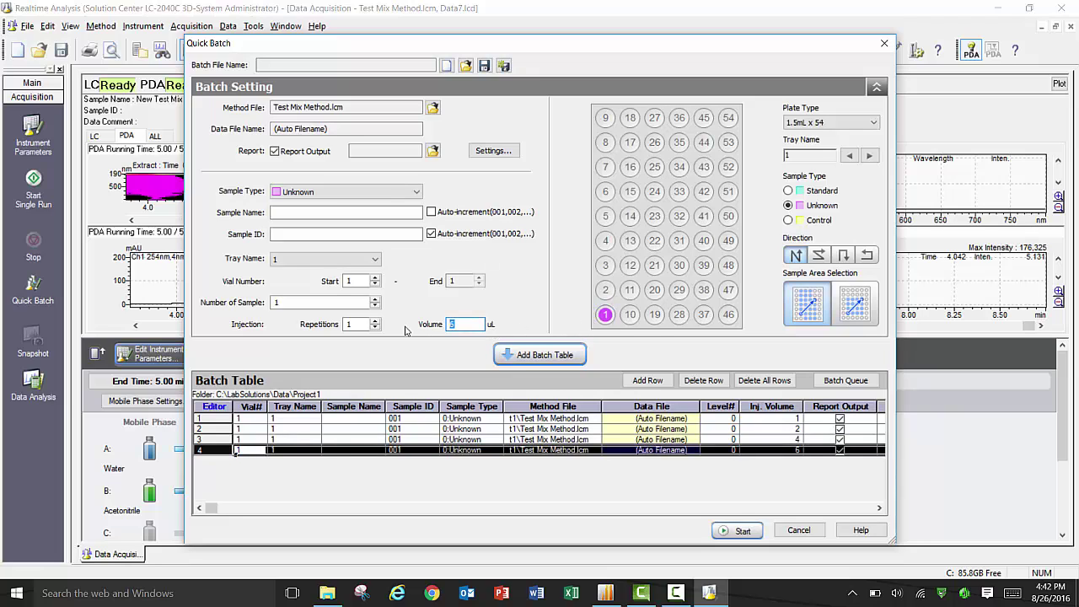
click(527, 359)
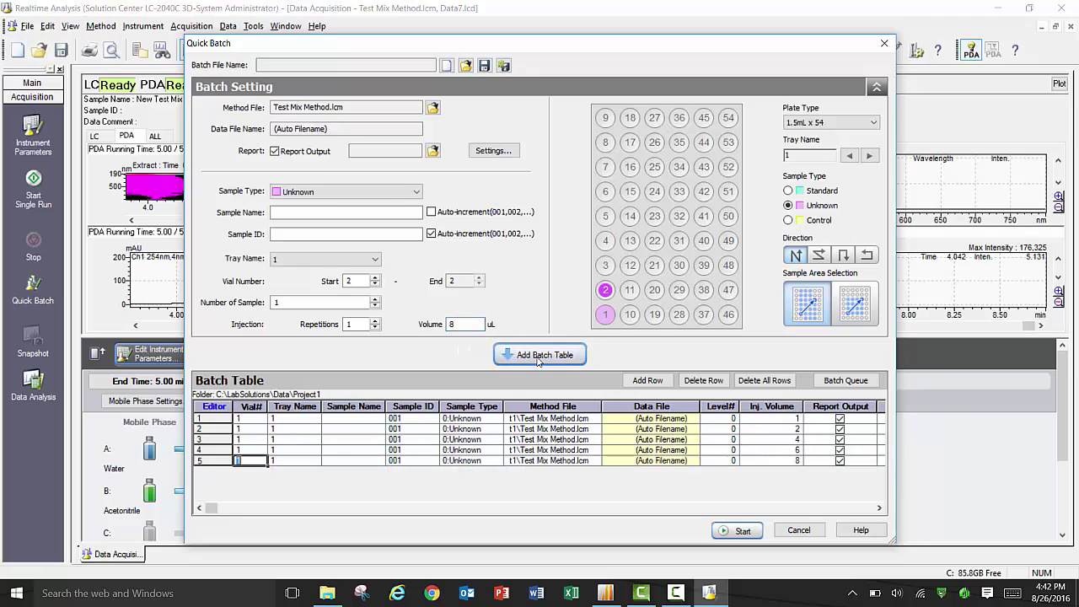
click(605, 314)
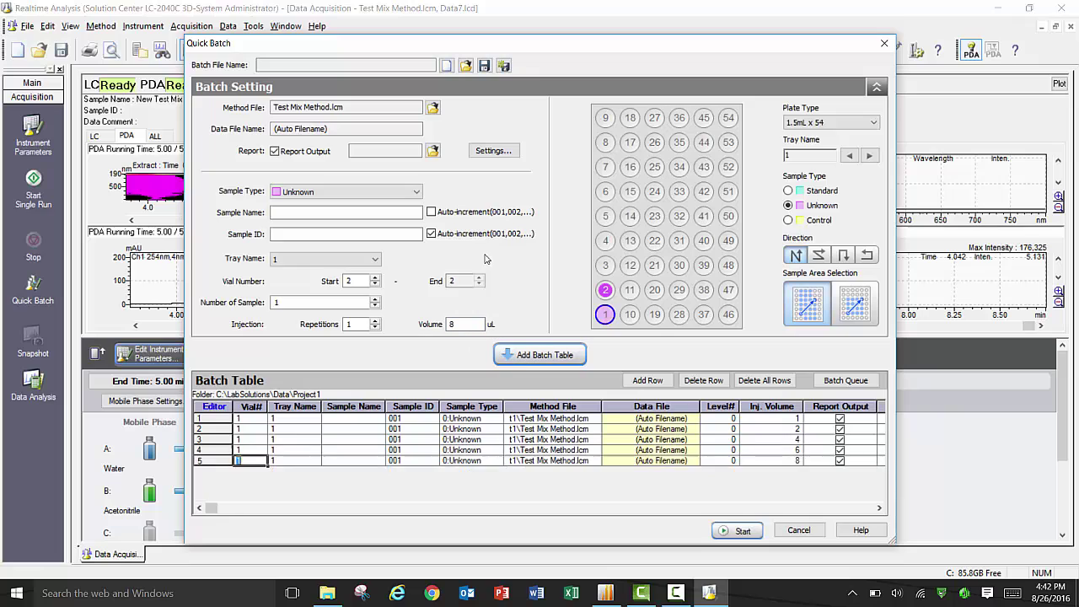
double_click(464, 325)
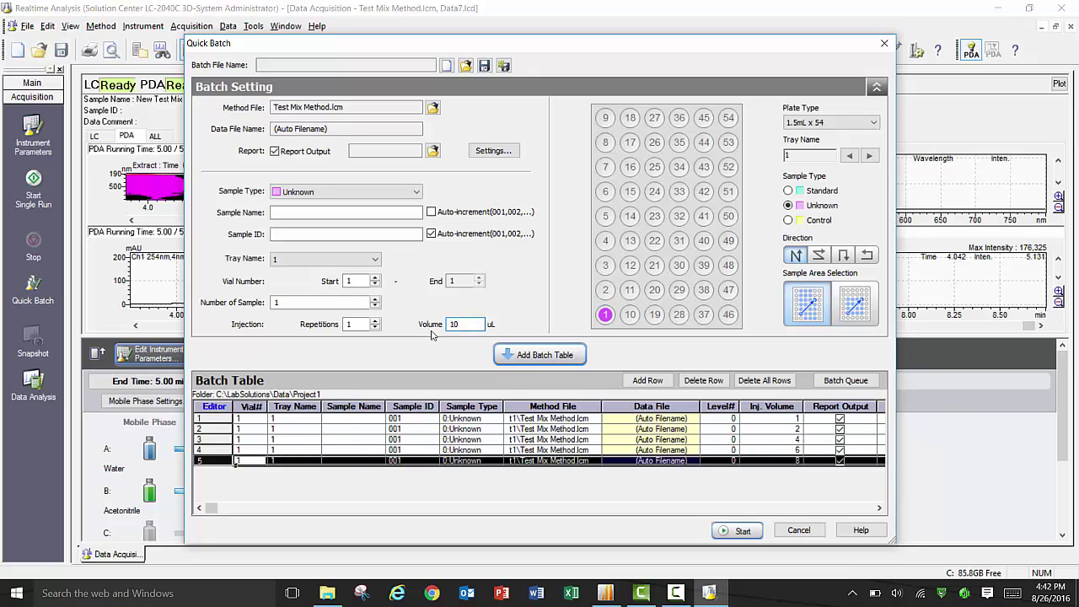
click(524, 359)
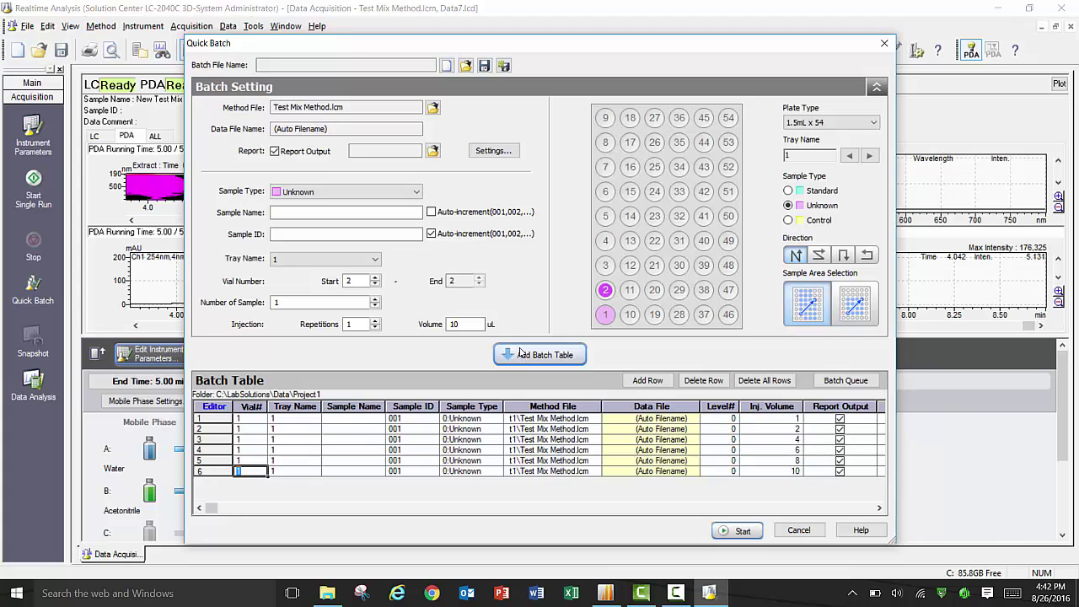
click(737, 530)
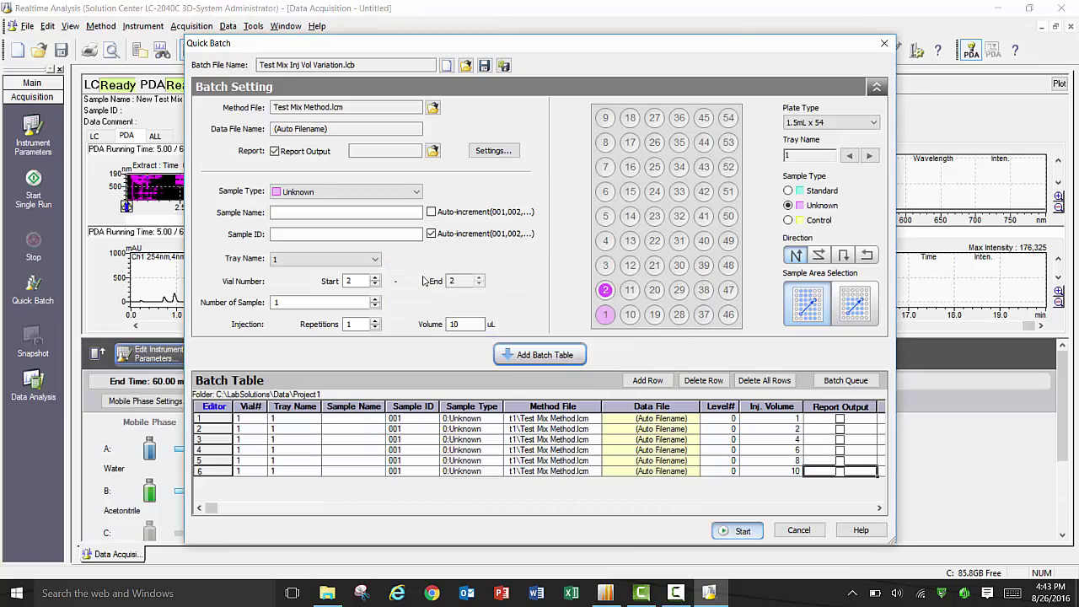
Confirm saving the batch as Test Mix Inj Vol Variation.lcb to begin its six injections.
click(520, 344)
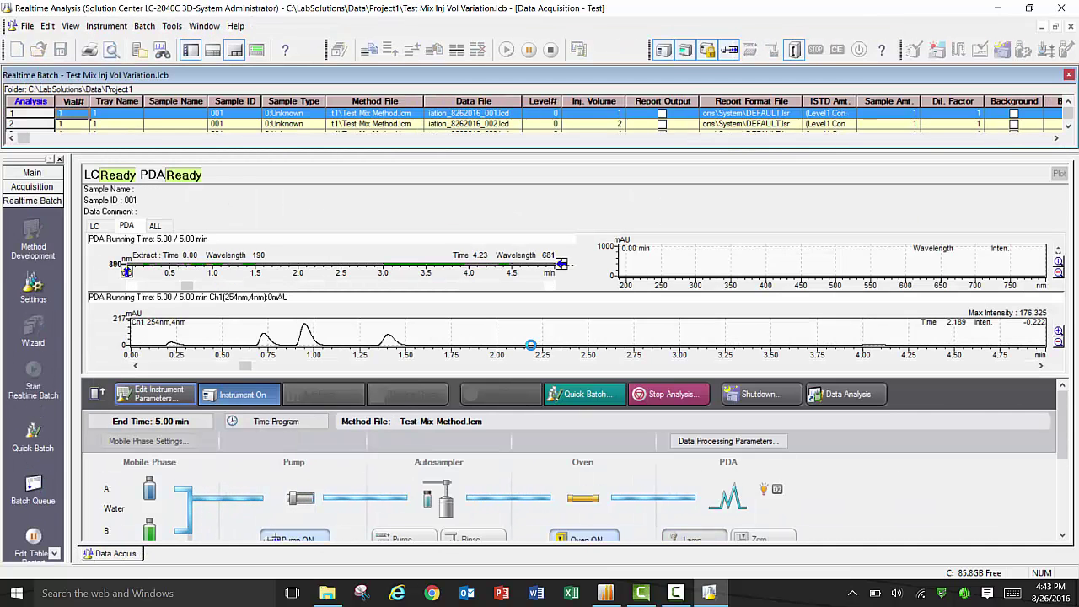